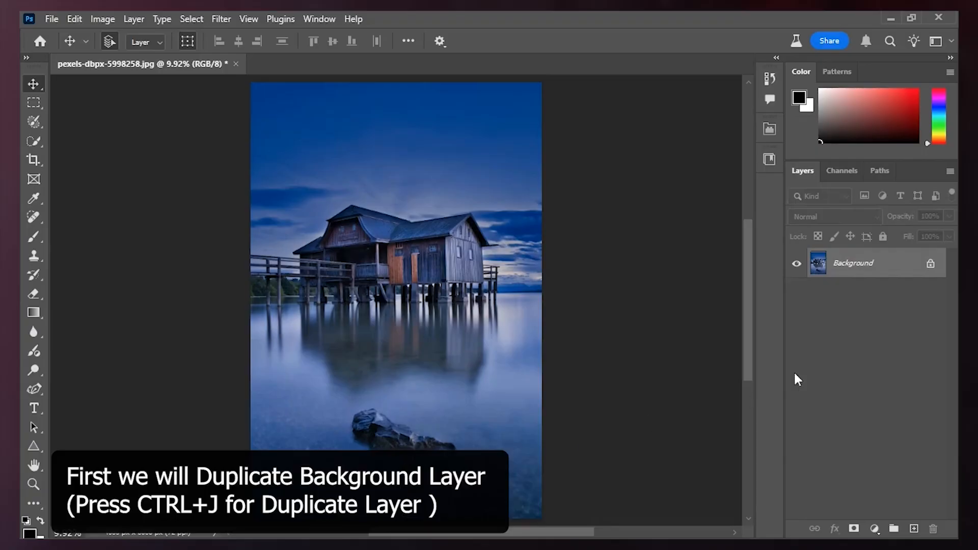
Duplicate the Background layer and convert the copy to a smart object.
{"action": "left_click_drag", "start_coordinate": [907, 270], "coordinate": [914, 528]}
{"action": "right_click", "coordinate": [905, 323]}
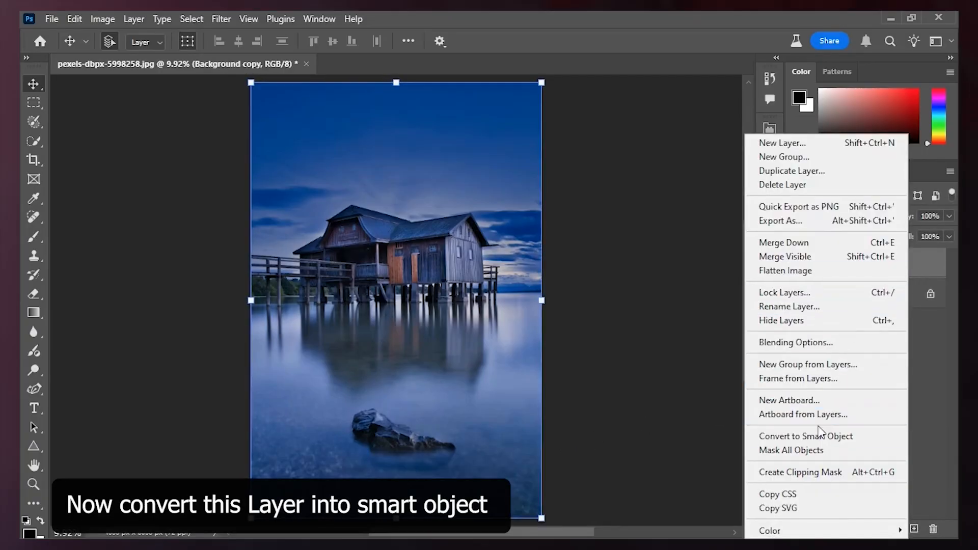
{"action": "left_click", "coordinate": [818, 436]}
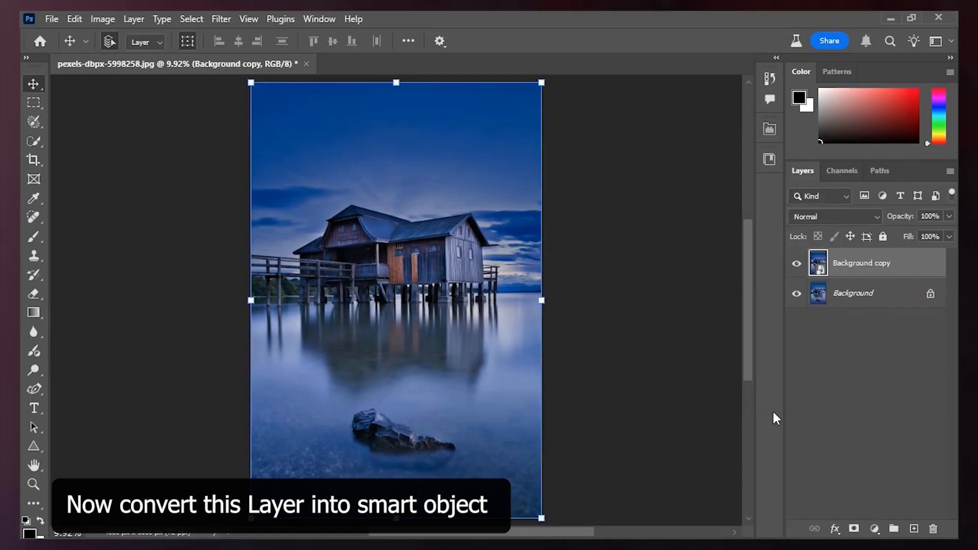
Open the Camera Raw Filter on the copy and set Exposure to +0.40, Contrast +21, Shadows +34, Whites +18 and Blacks -5.
{"action": "left_click", "coordinate": [220, 19]}
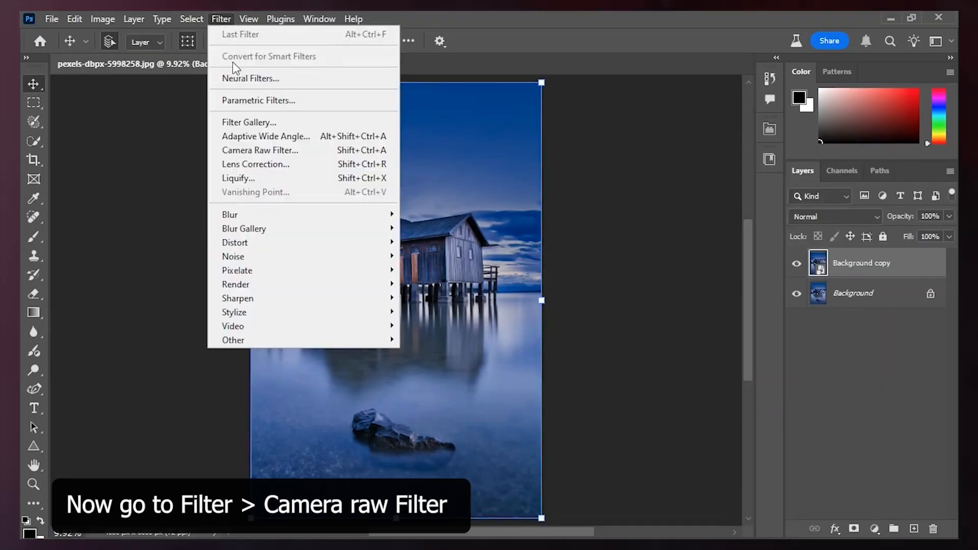
{"action": "left_click", "coordinate": [253, 150]}
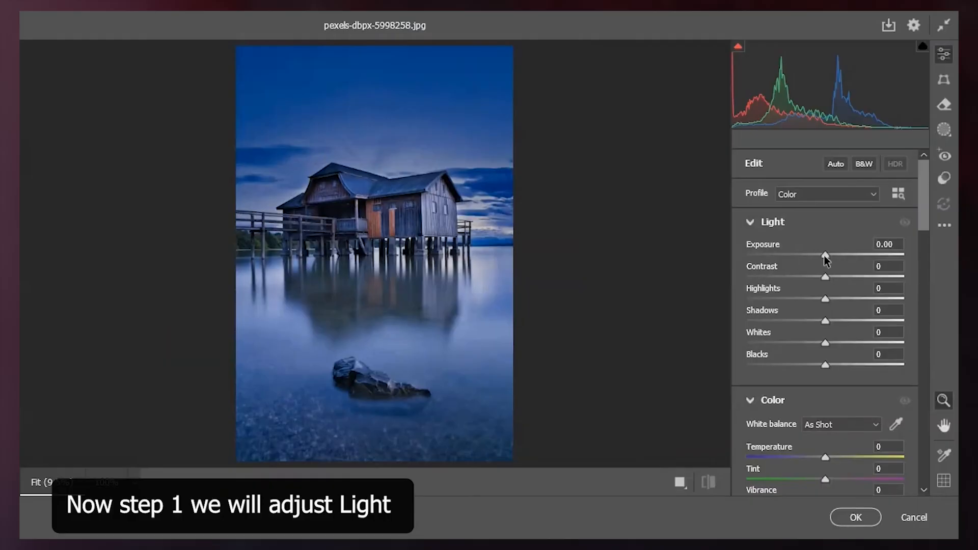
{"action": "left_click_drag", "start_coordinate": [824, 255], "coordinate": [846, 280]}
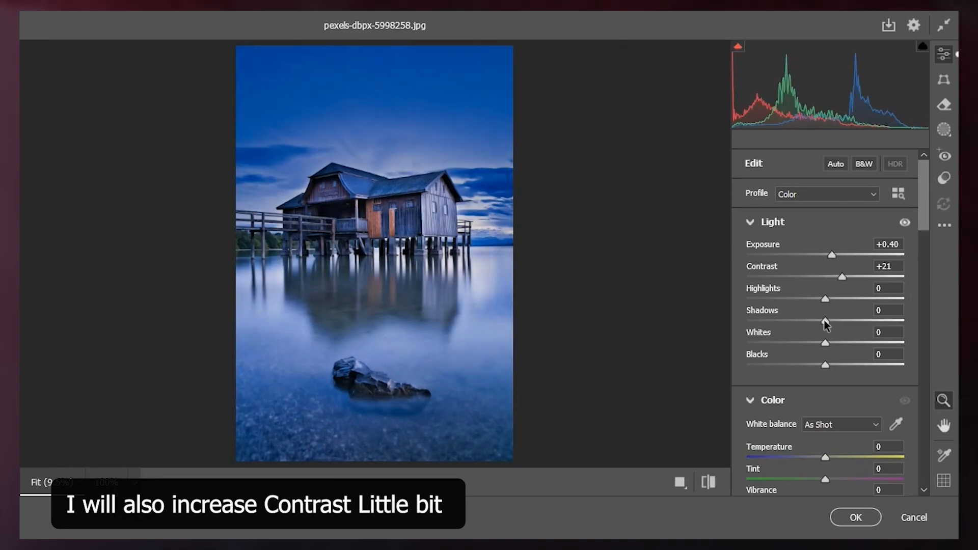
{"action": "left_click_drag", "start_coordinate": [825, 321], "coordinate": [823, 364]}
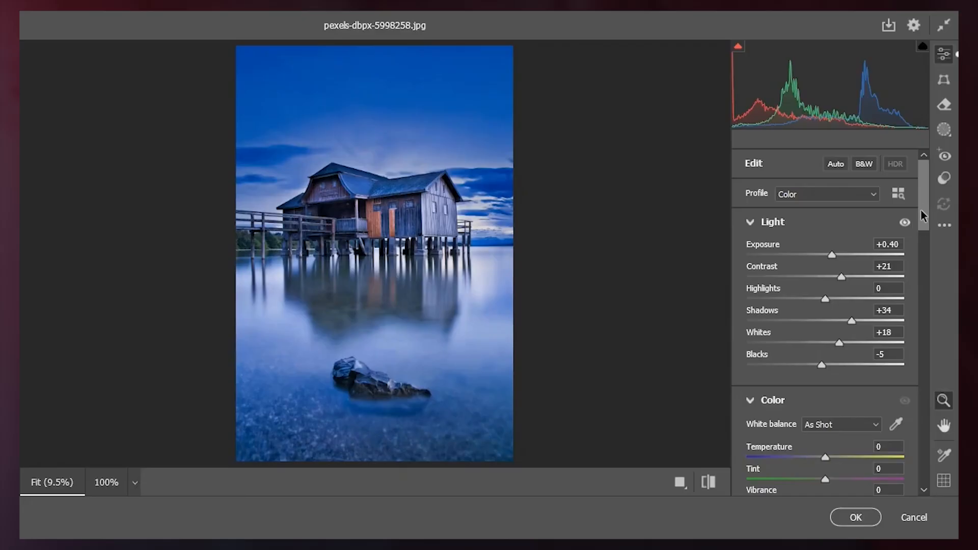
Set Temperature to +29, Tint +3, Vibrance +7 and Saturation +8, plus Texture +16, Clarity +11, Dehaze +38 and Vignette -8.
{"action": "left_click_drag", "start_coordinate": [921, 209], "coordinate": [917, 249]}
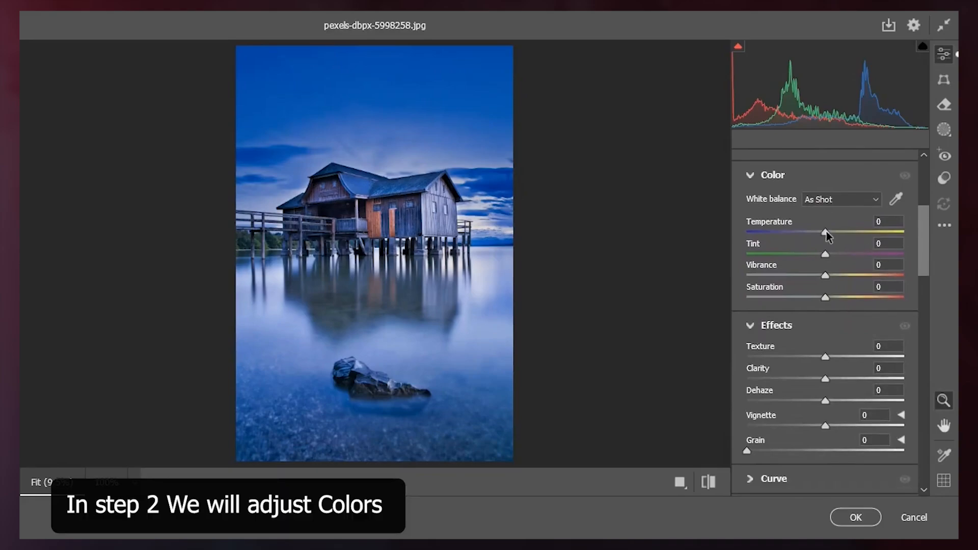
{"action": "left_click_drag", "start_coordinate": [825, 231], "coordinate": [832, 299]}
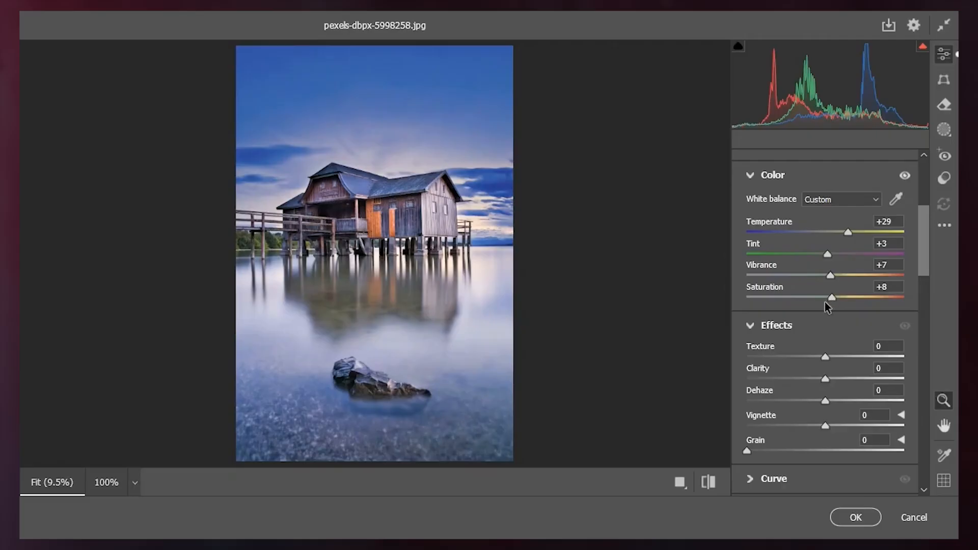
{"action": "left_click_drag", "start_coordinate": [826, 358], "coordinate": [838, 360]}
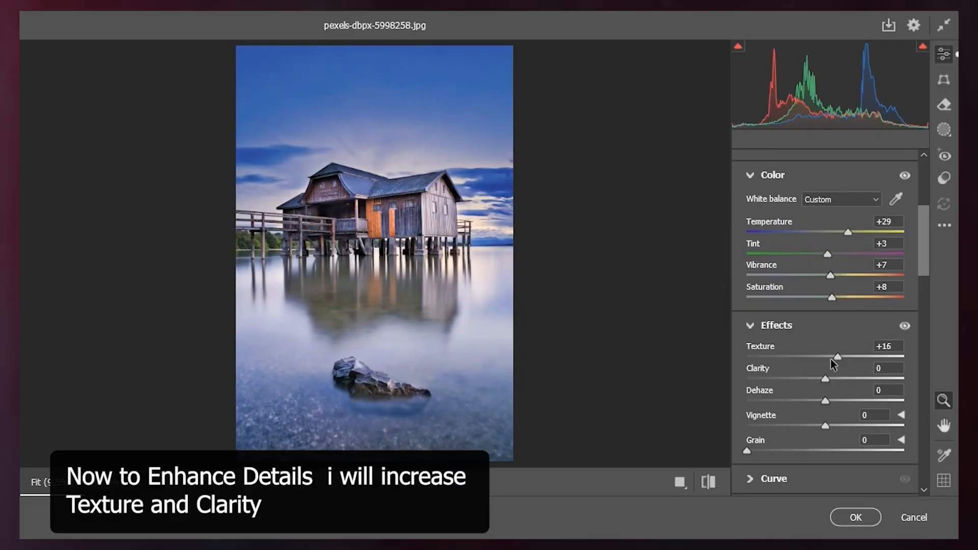
{"action": "left_click_drag", "start_coordinate": [827, 378], "coordinate": [818, 427]}
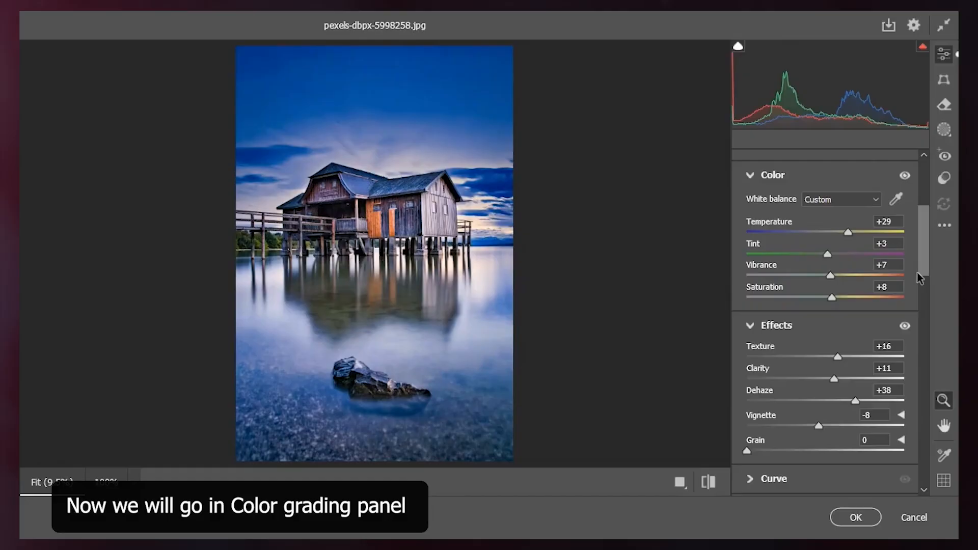
Color grade the shadows blue with hue 231, saturation 7 and luminance -54, and set Blending to 78 and Balance to +55.
{"action": "left_click_drag", "start_coordinate": [921, 248], "coordinate": [915, 378]}
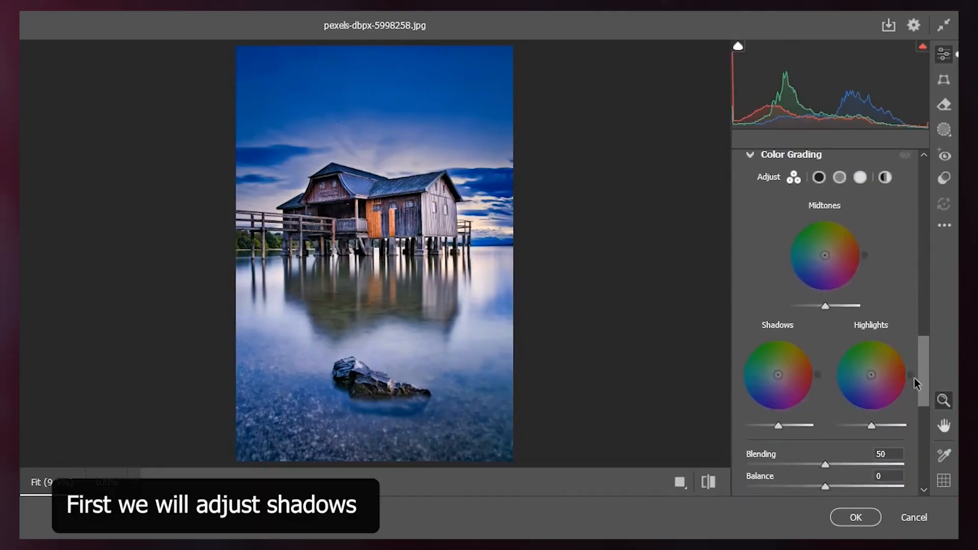
{"action": "left_click", "coordinate": [823, 178]}
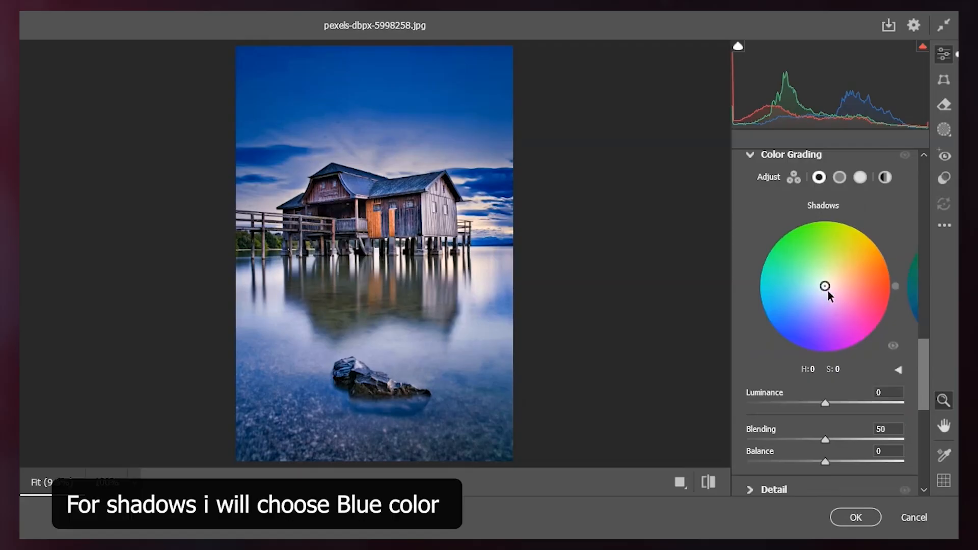
{"action": "left_click_drag", "start_coordinate": [828, 291], "coordinate": [821, 289]}
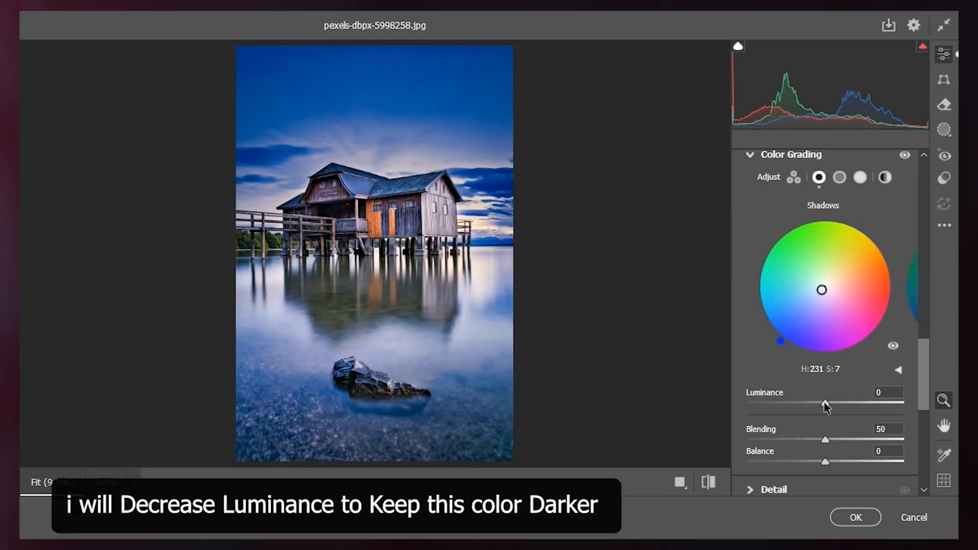
{"action": "left_click_drag", "start_coordinate": [825, 403], "coordinate": [782, 399]}
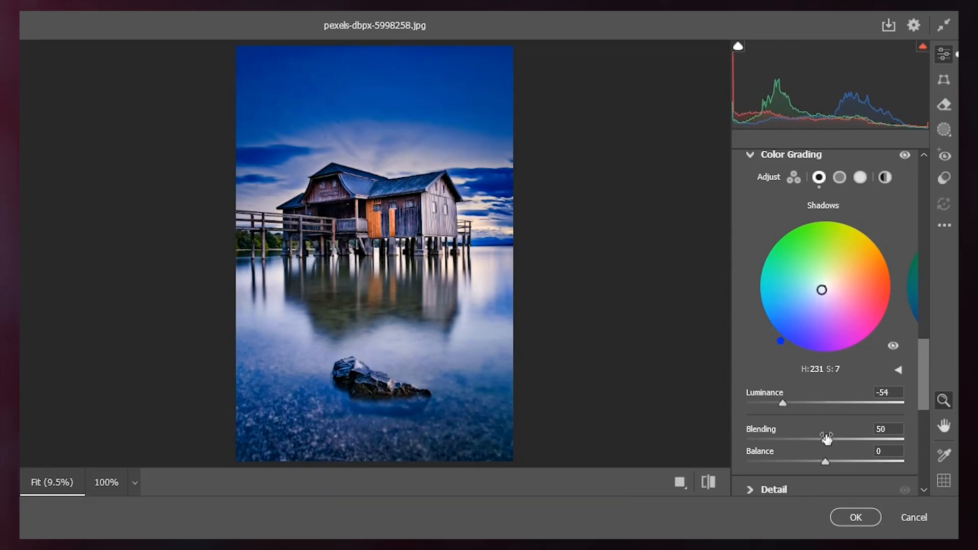
{"action": "left_click_drag", "start_coordinate": [825, 441], "coordinate": [852, 440]}
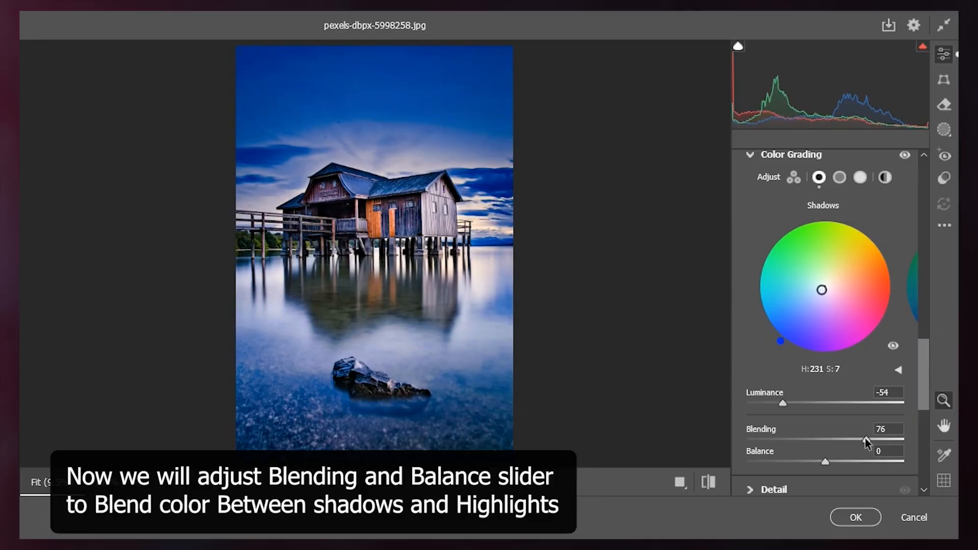
{"action": "left_click_drag", "start_coordinate": [827, 460], "coordinate": [871, 463]}
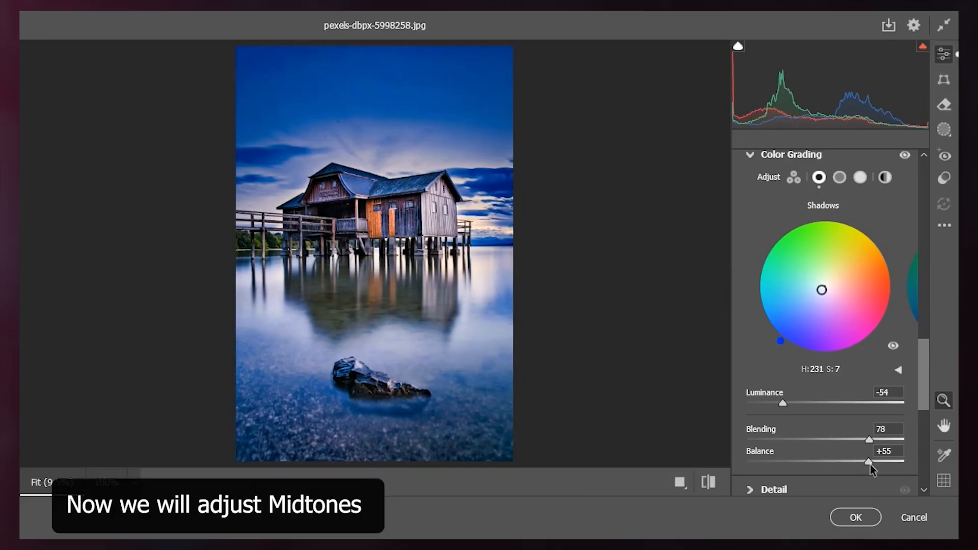
Color grade the midtones a warm orange with hue 31, saturation 100 and luminance +28.
{"action": "left_click", "coordinate": [839, 178]}
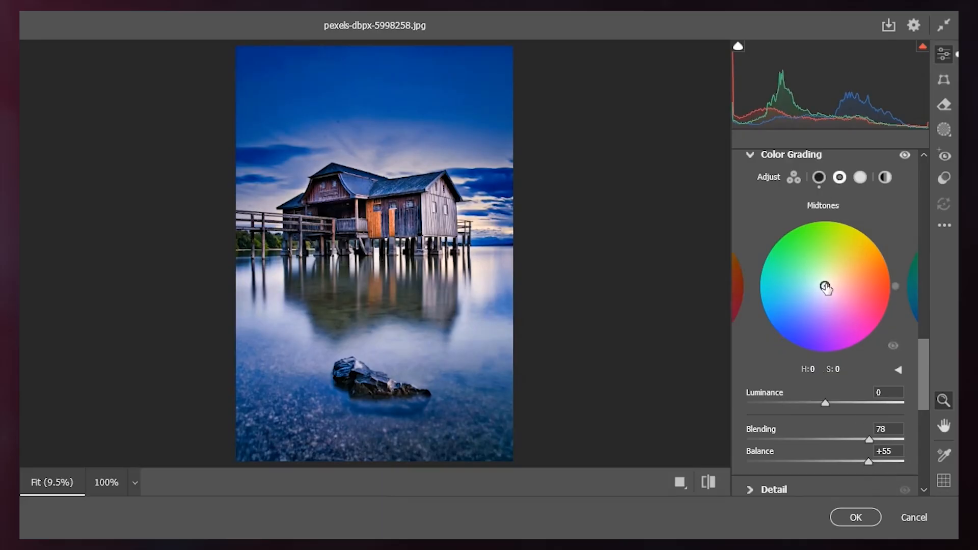
{"action": "left_click_drag", "start_coordinate": [825, 286], "coordinate": [875, 255]}
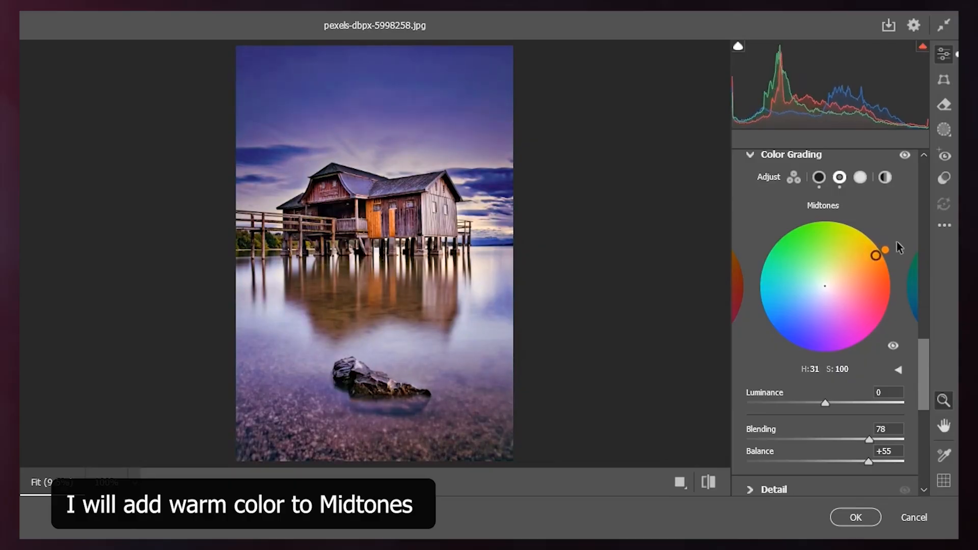
{"action": "left_click_drag", "start_coordinate": [827, 404], "coordinate": [848, 403]}
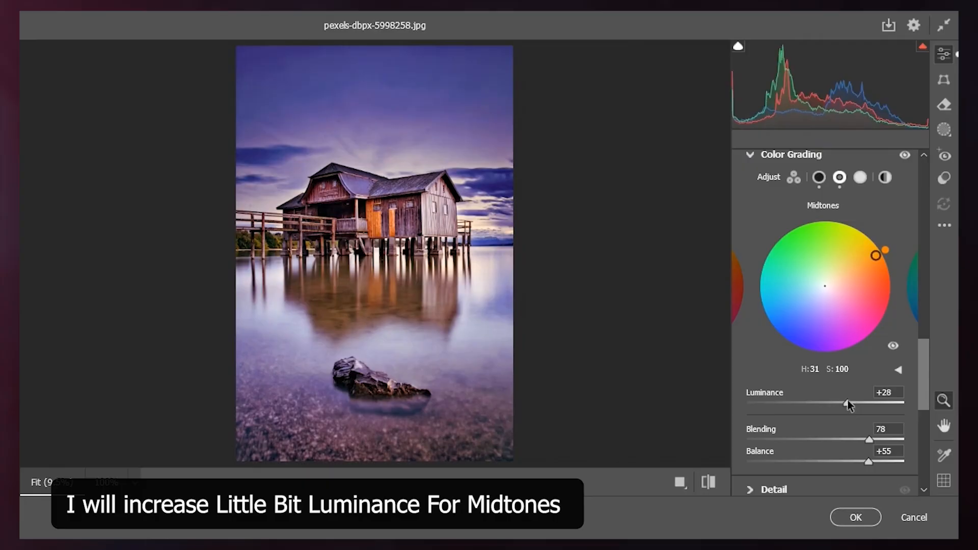
Color grade the highlights yellow with hue 52, saturation 100 and luminance -100.
{"action": "left_click", "coordinate": [860, 177]}
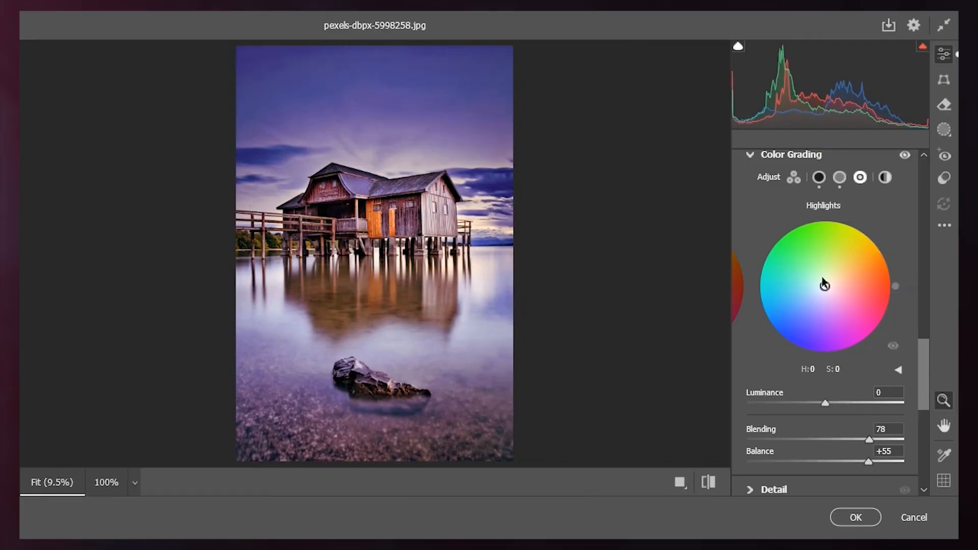
{"action": "left_click_drag", "start_coordinate": [825, 286], "coordinate": [862, 239]}
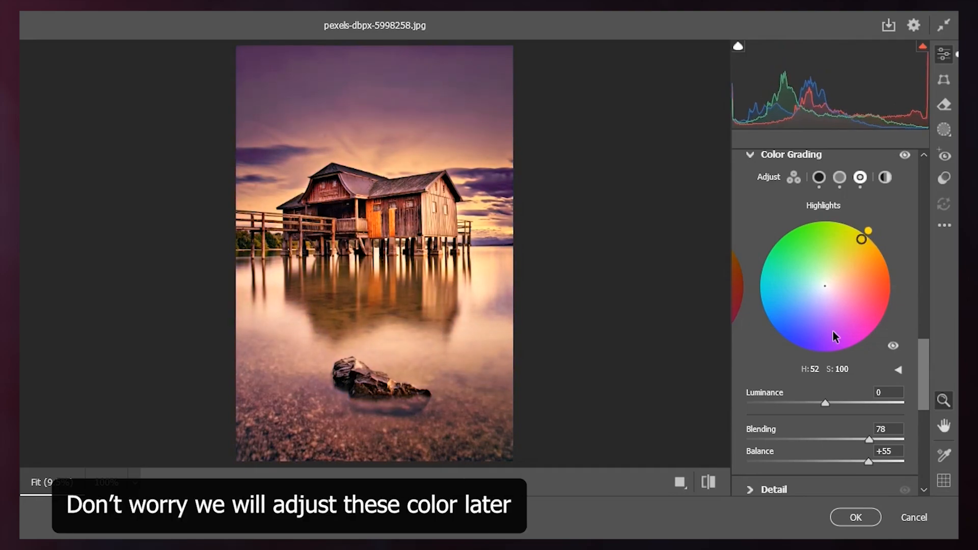
{"action": "left_click_drag", "start_coordinate": [824, 403], "coordinate": [742, 402]}
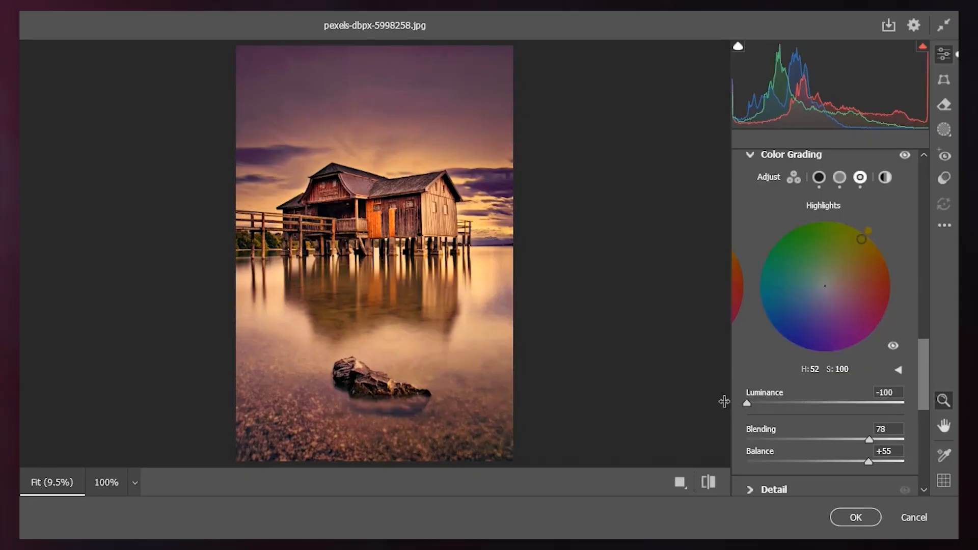
Set the Red Primary calibration to hue +100 and saturation +64.
{"action": "scroll", "coordinate": [853, 323], "scroll_direction": "down", "scroll_amount": 6}
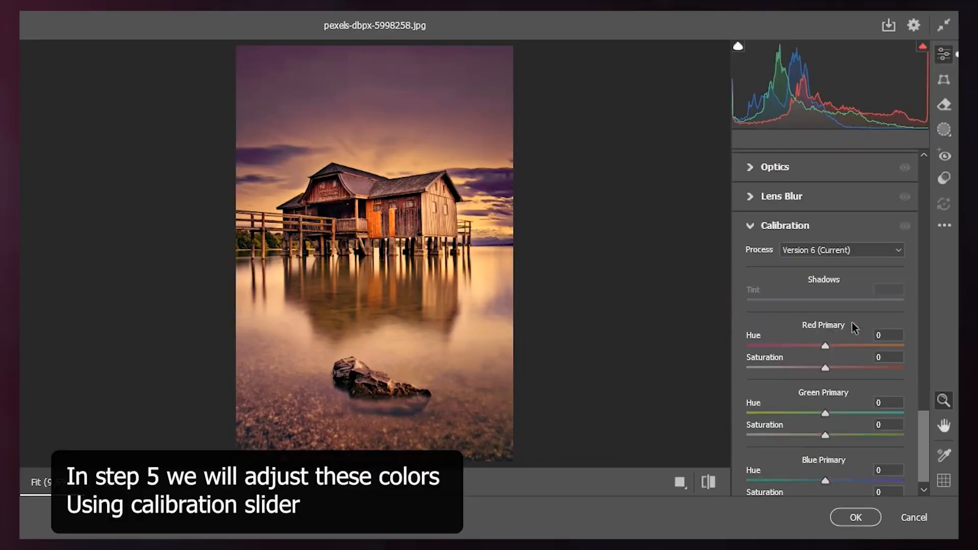
{"action": "scroll", "coordinate": [852, 324], "scroll_direction": "down", "scroll_amount": 1}
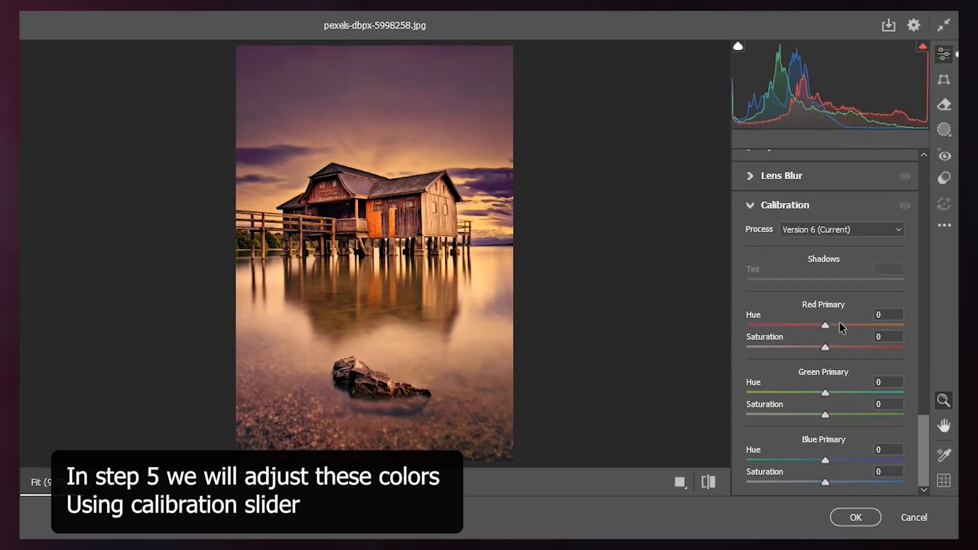
{"action": "left_click_drag", "start_coordinate": [823, 326], "coordinate": [905, 326]}
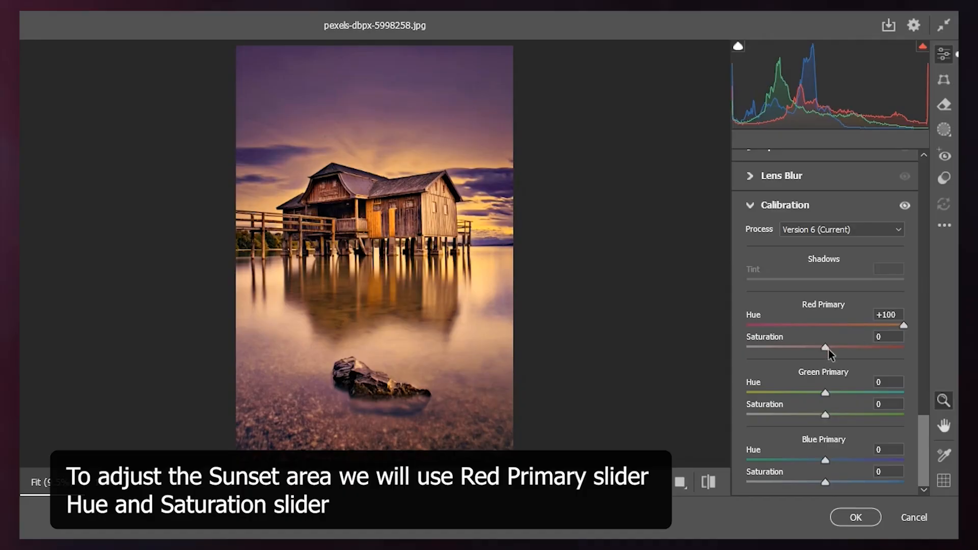
{"action": "left_click_drag", "start_coordinate": [828, 349], "coordinate": [876, 348]}
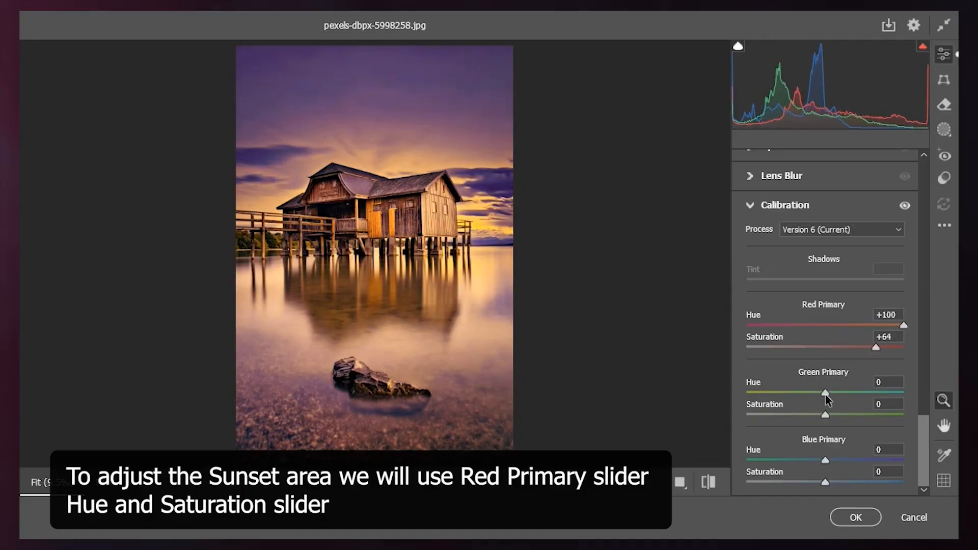
Calibrate the Green Primary to hue +88 and saturation +100, and the Blue Primary hue to -35.
{"action": "left_click_drag", "start_coordinate": [825, 394], "coordinate": [888, 392]}
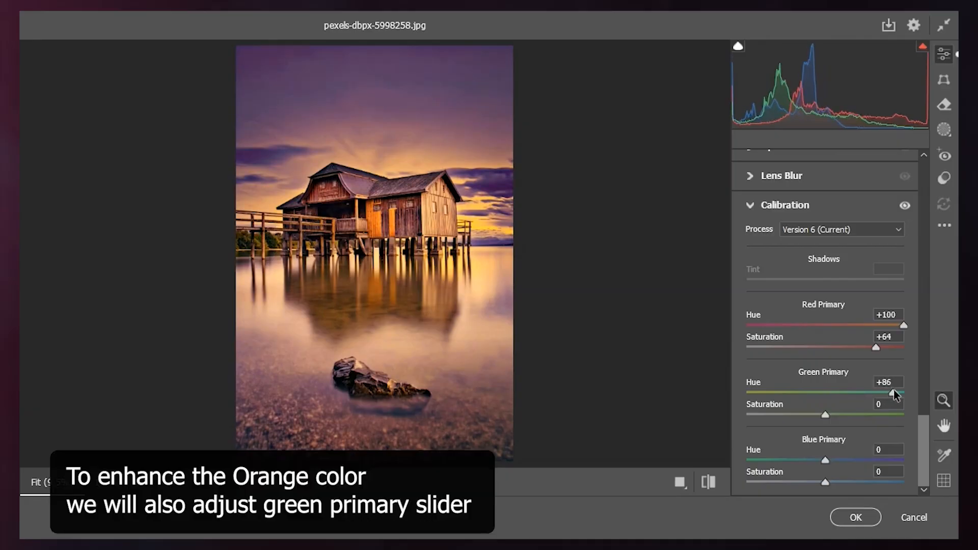
{"action": "left_click_drag", "start_coordinate": [894, 389], "coordinate": [916, 416]}
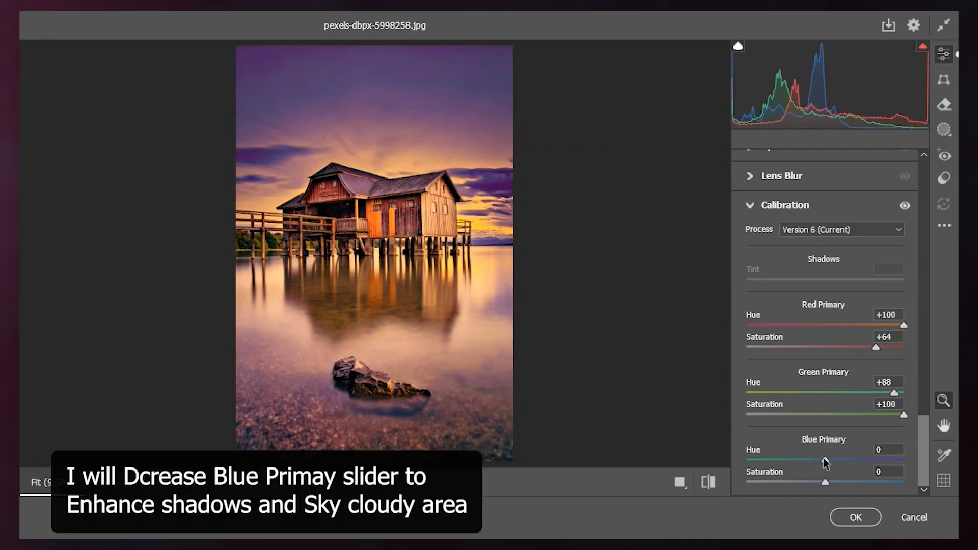
{"action": "left_click_drag", "start_coordinate": [824, 460], "coordinate": [797, 460]}
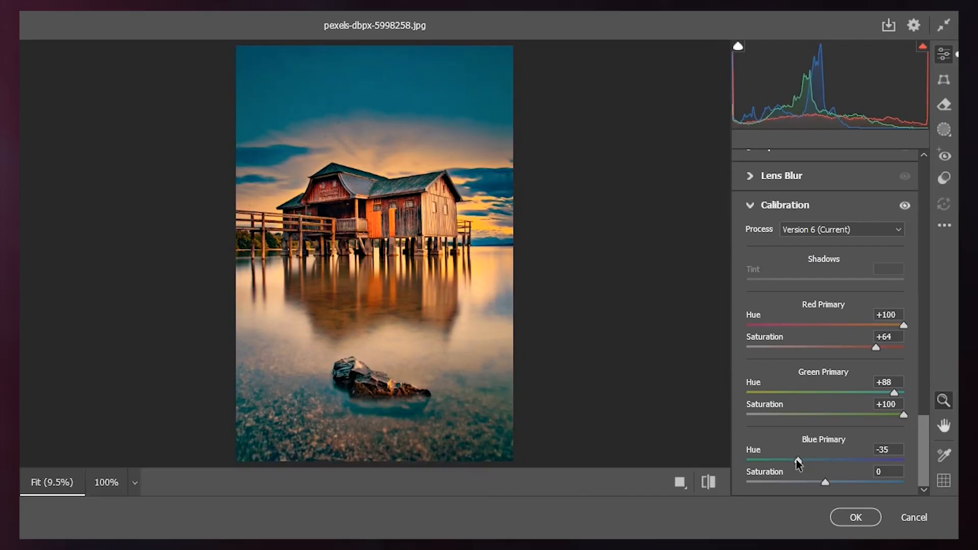
Examine the graded image up close and compare it with the original using the before and after toggle.
{"action": "left_click", "coordinate": [398, 164]}
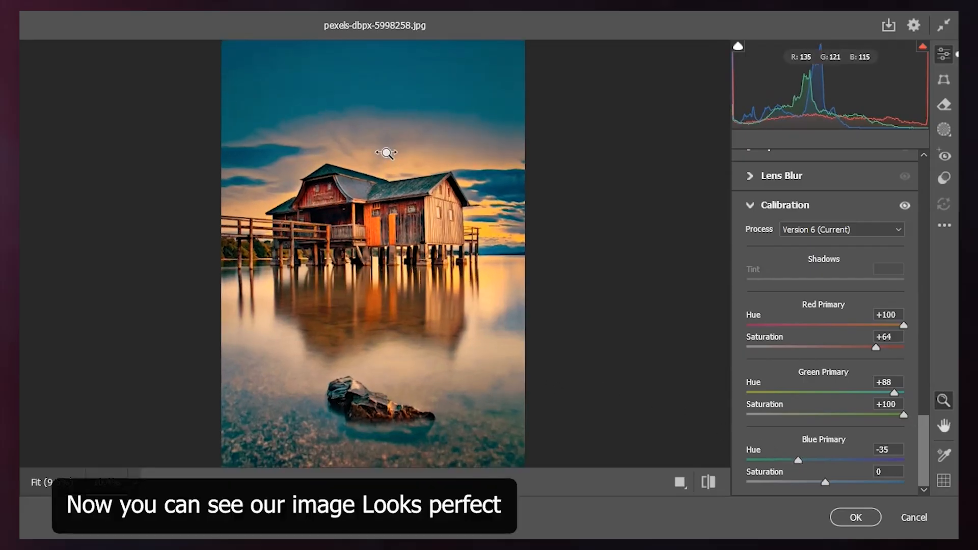
{"action": "left_click", "coordinate": [402, 173], "text": "alt"}
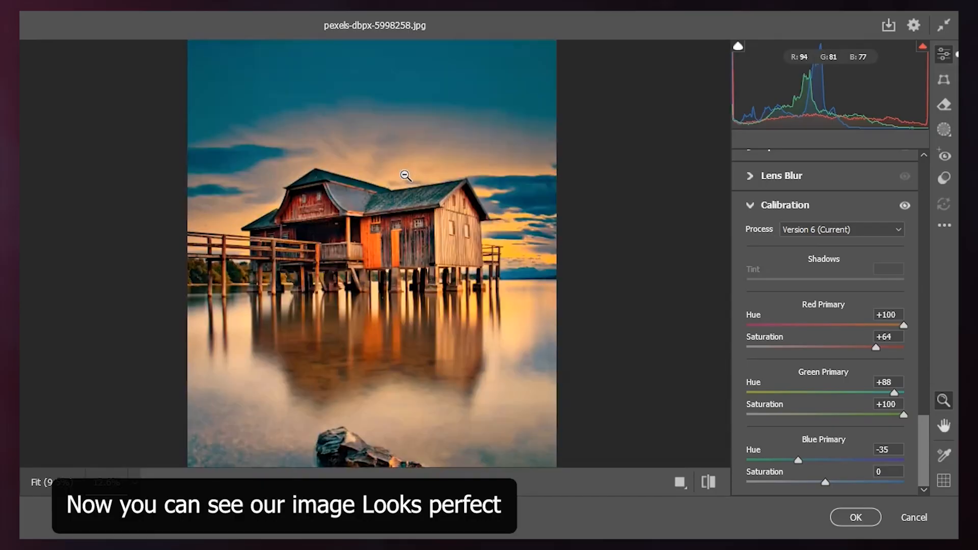
{"action": "left_click", "coordinate": [708, 482]}
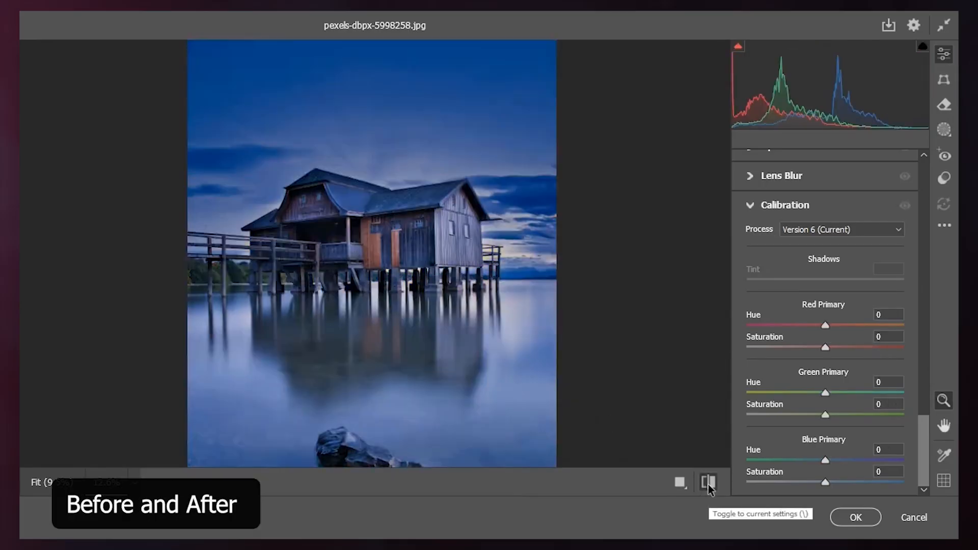
{"action": "left_click", "coordinate": [708, 482]}
{"action": "left_click", "coordinate": [708, 482]}
{"action": "left_click", "coordinate": [708, 482]}
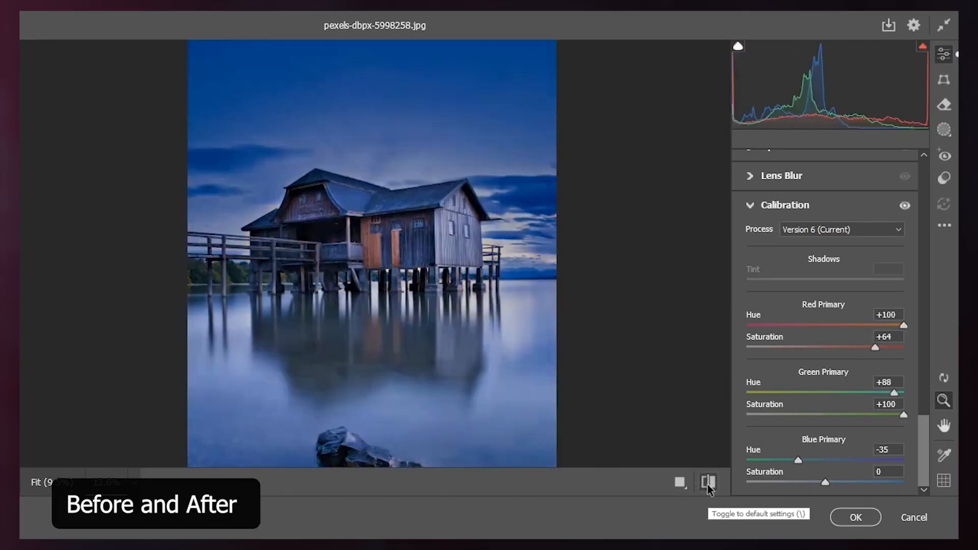
{"action": "left_click", "coordinate": [708, 482]}
{"action": "left_click", "coordinate": [708, 482]}
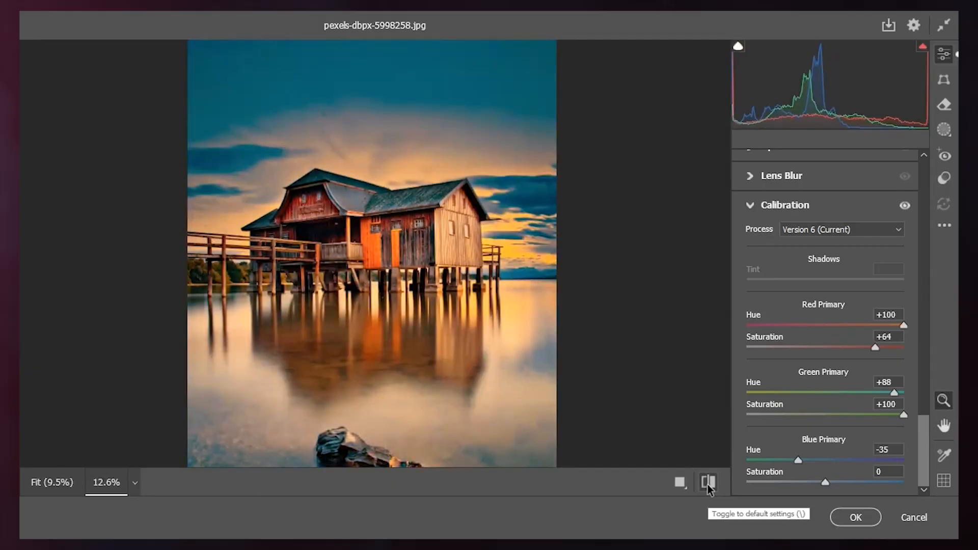